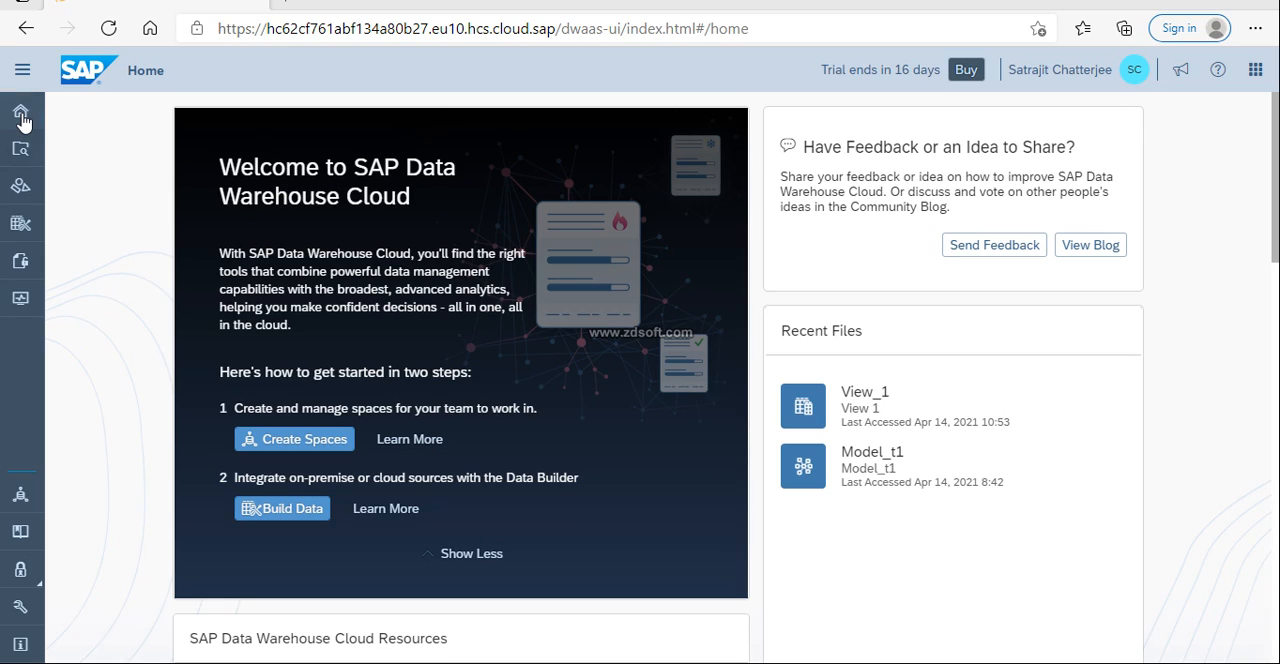
Look through the Security area's user list, available roles and activity log
left_click(22, 70)
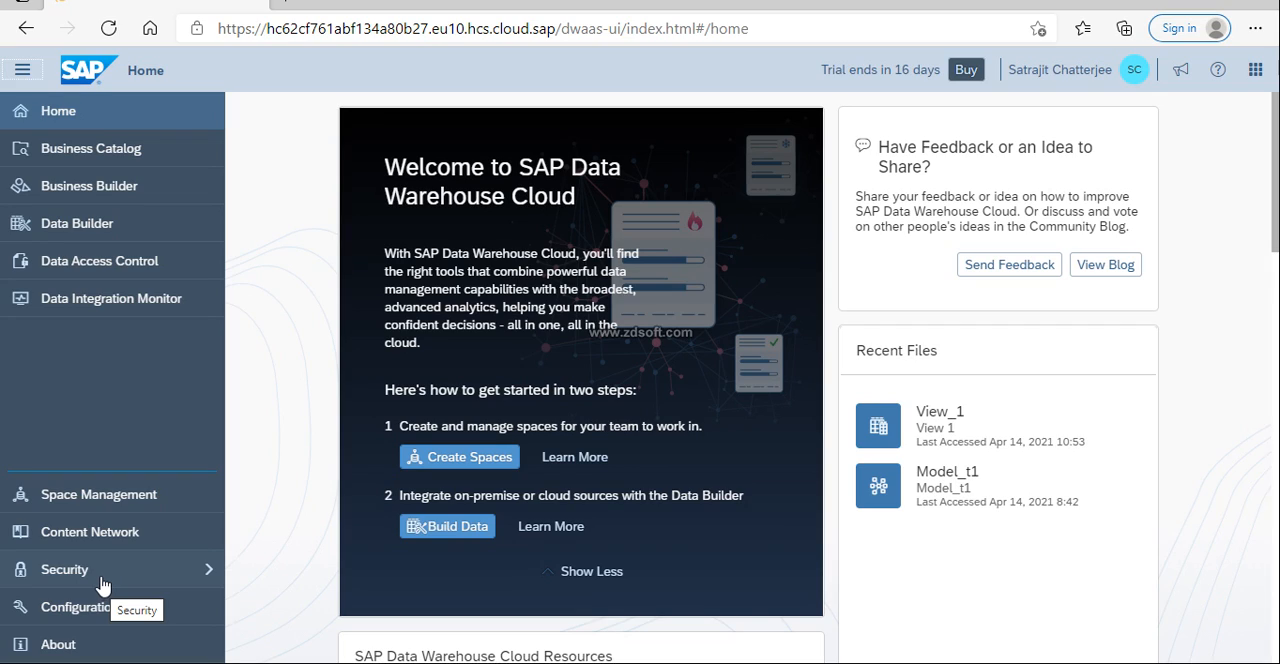
left_click(204, 571)
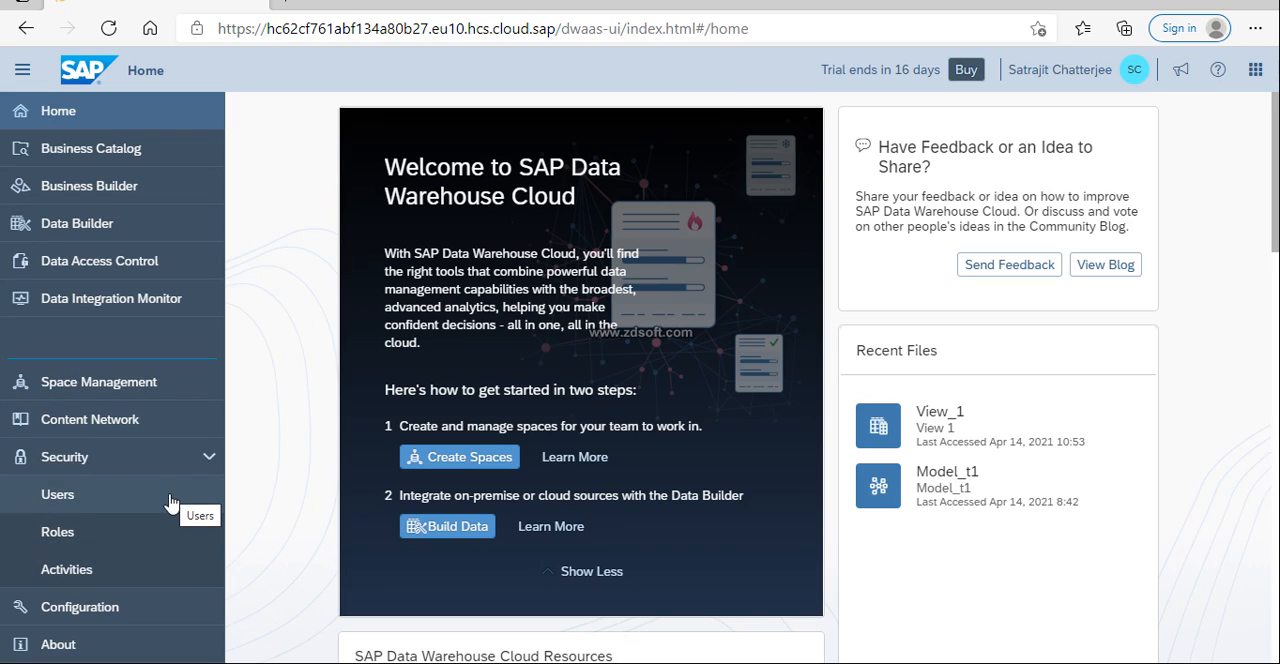
left_click(114, 505)
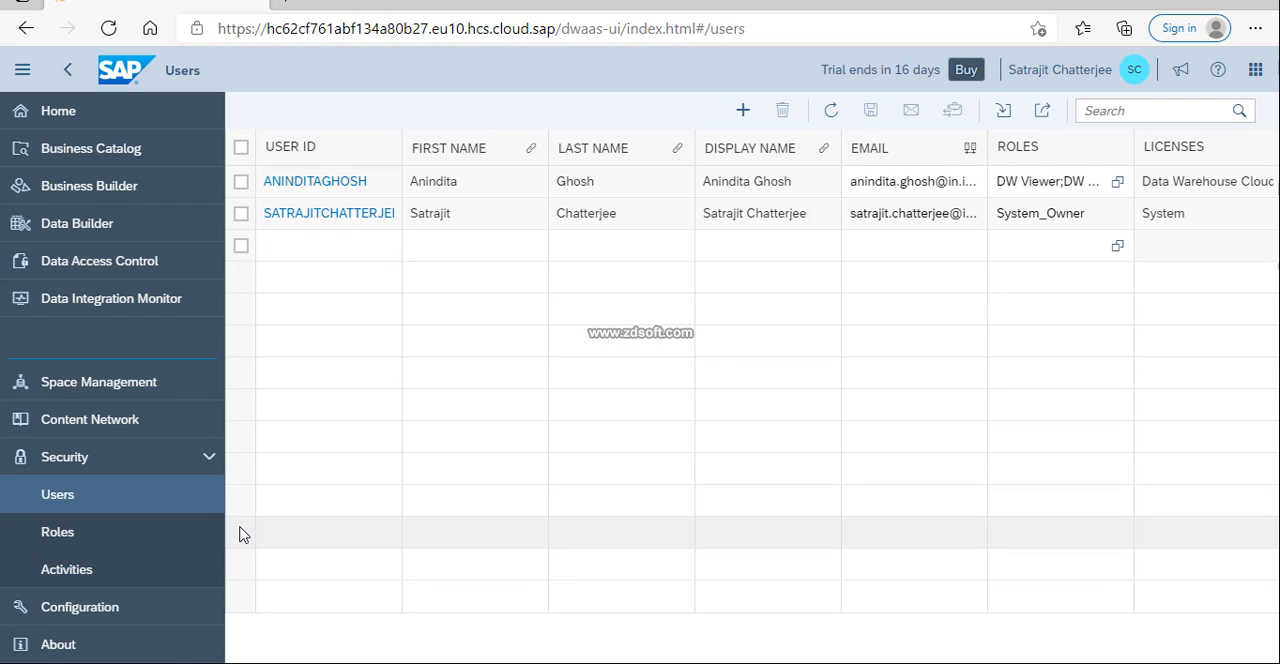
left_click(78, 540)
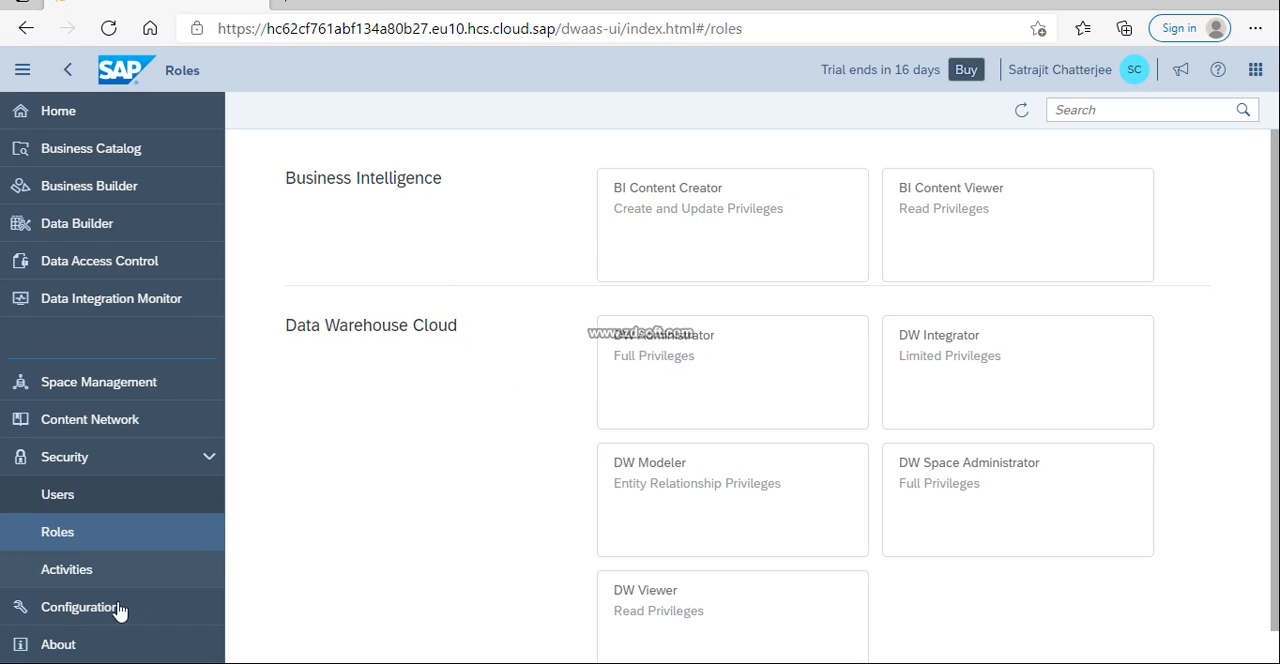
left_click(85, 573)
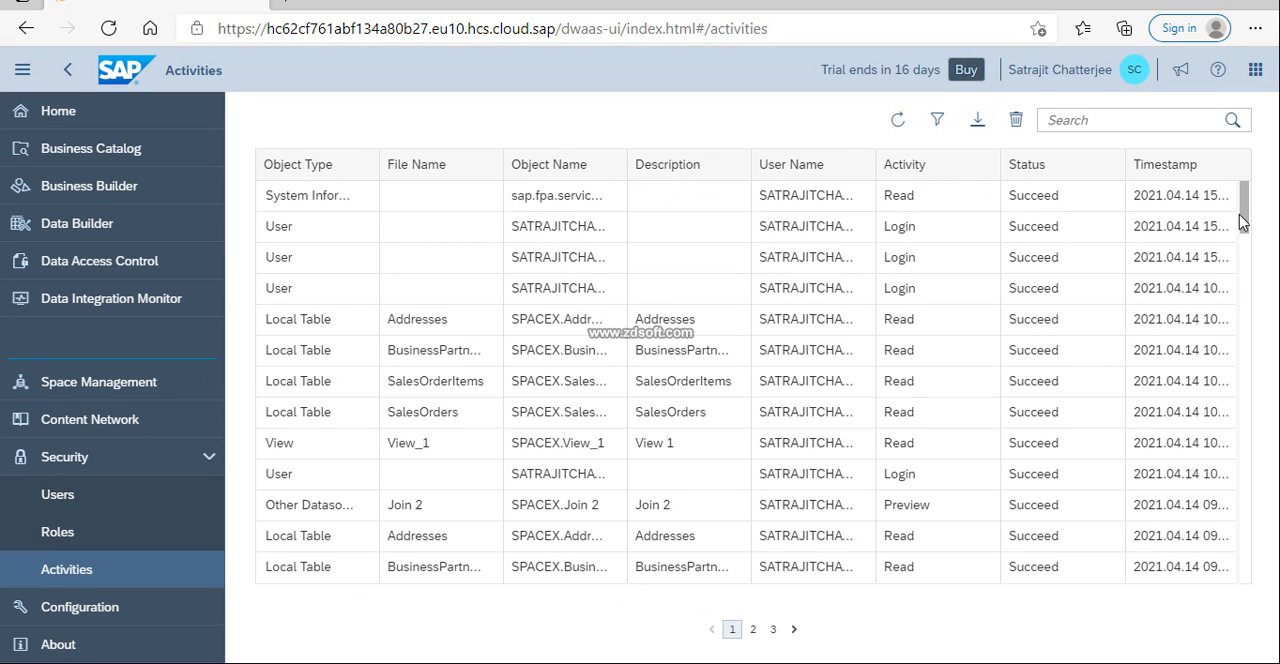
mouse_move(1245, 200)
left_mouse_down()
mouse_move(1240, 549)
mouse_move(1240, 195)
left_mouse_up()
left_click(122, 505)
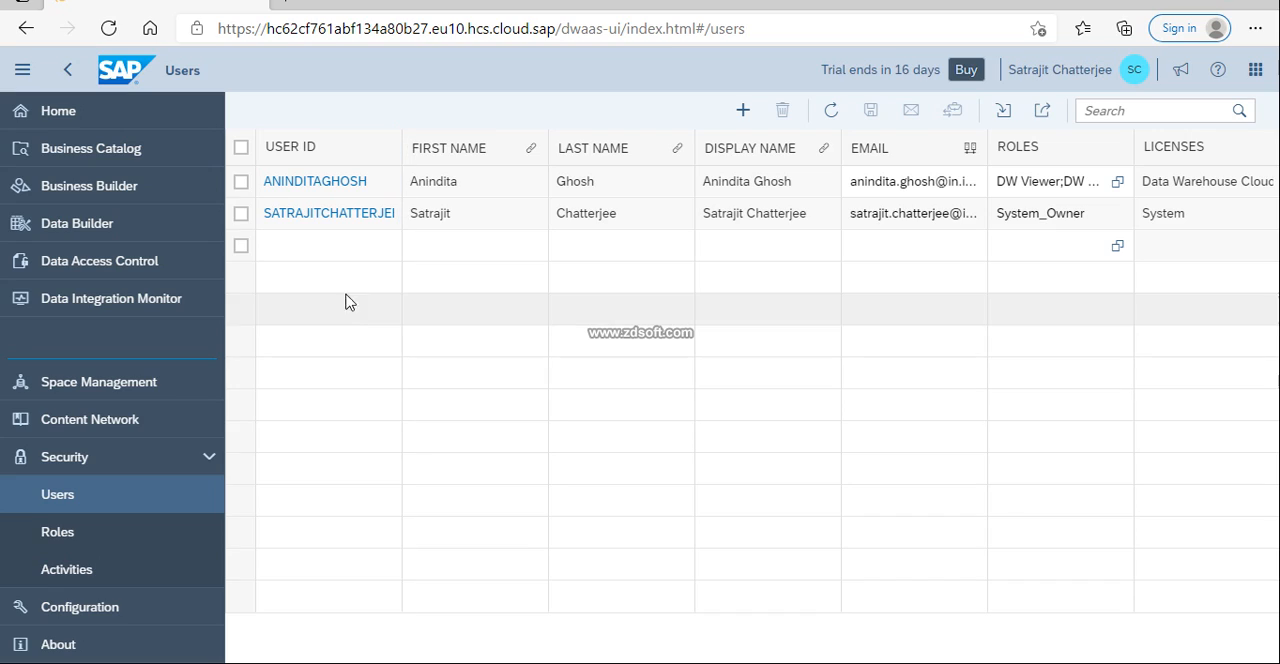
left_click(345, 252)
left_click(318, 248)
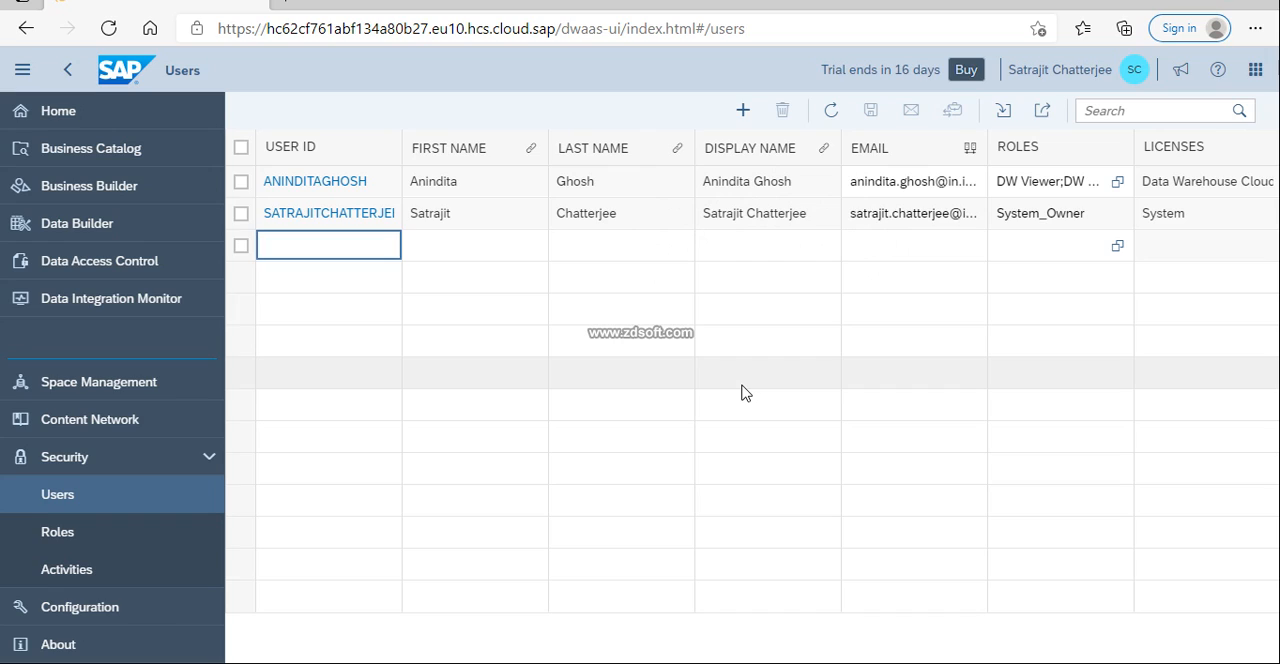
left_click(741, 116)
key("Tab")
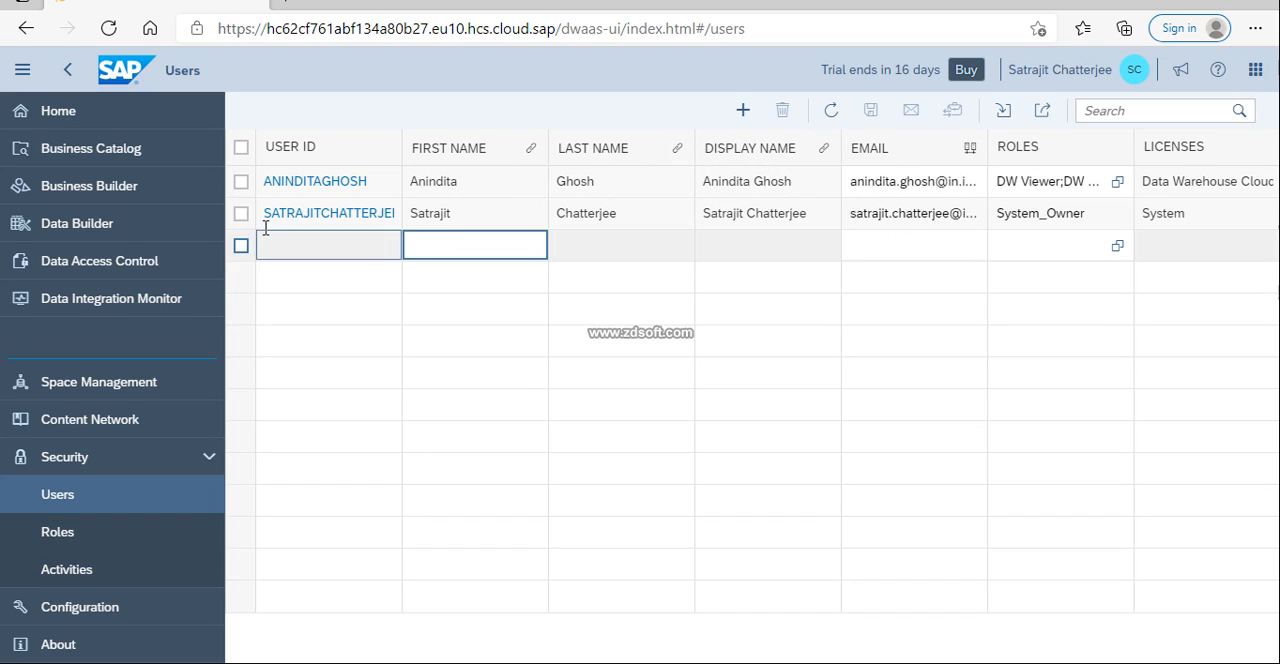
left_click(316, 253)
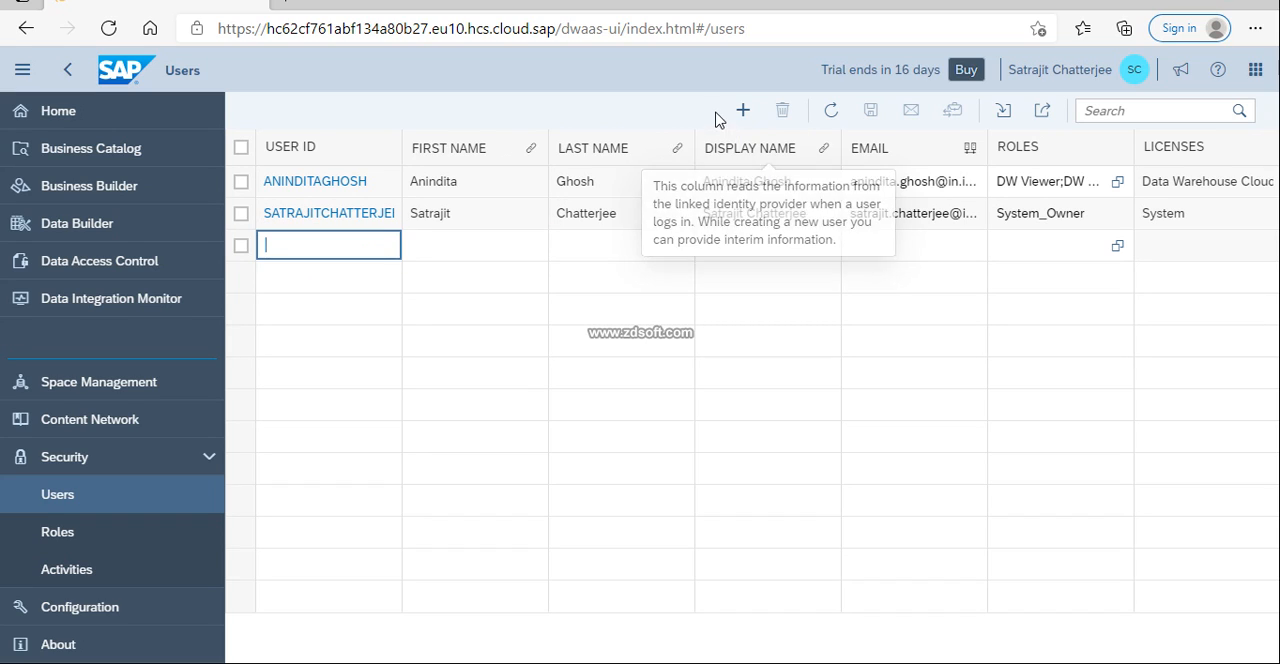
left_click(743, 112)
left_click(744, 117)
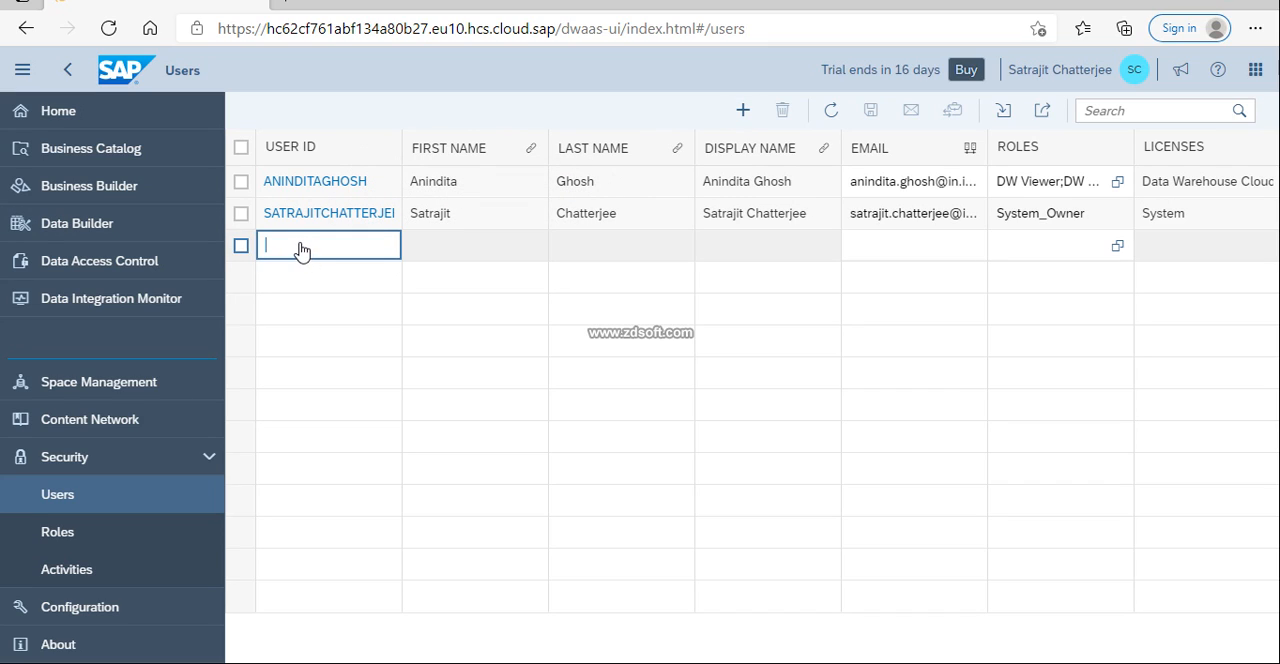
left_click(62, 533)
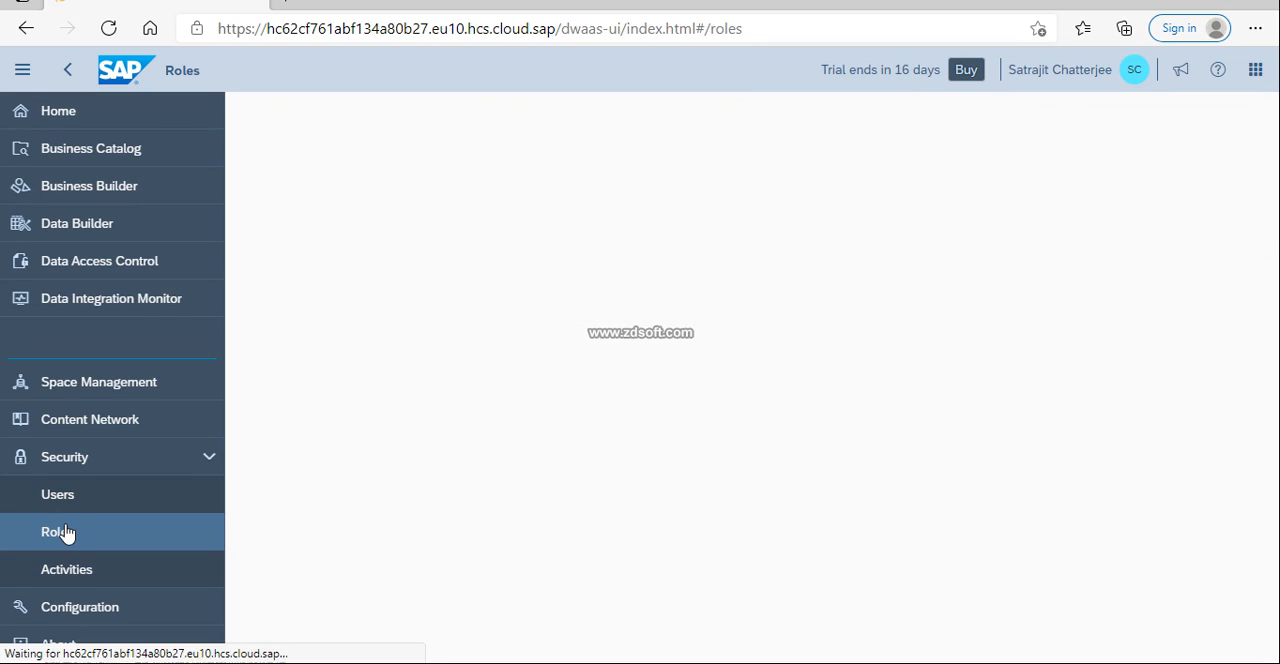
Open the user list under Security and add a new user with the user ID TestID_1
left_click(77, 505)
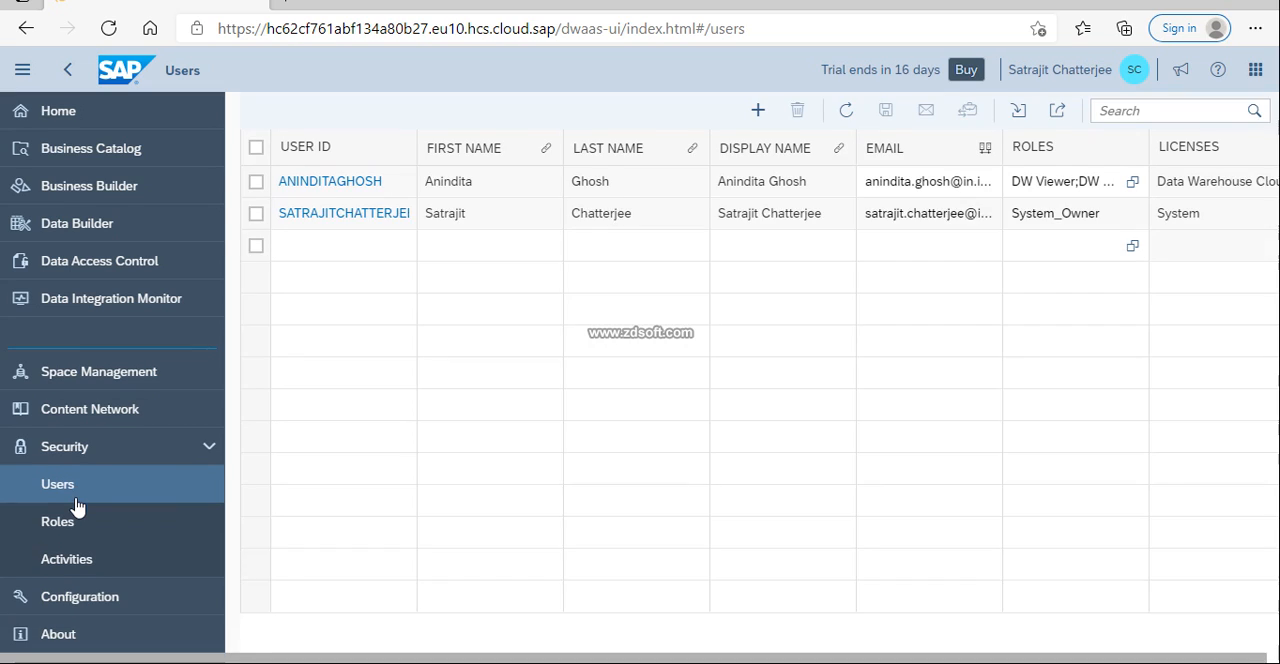
left_click(746, 111)
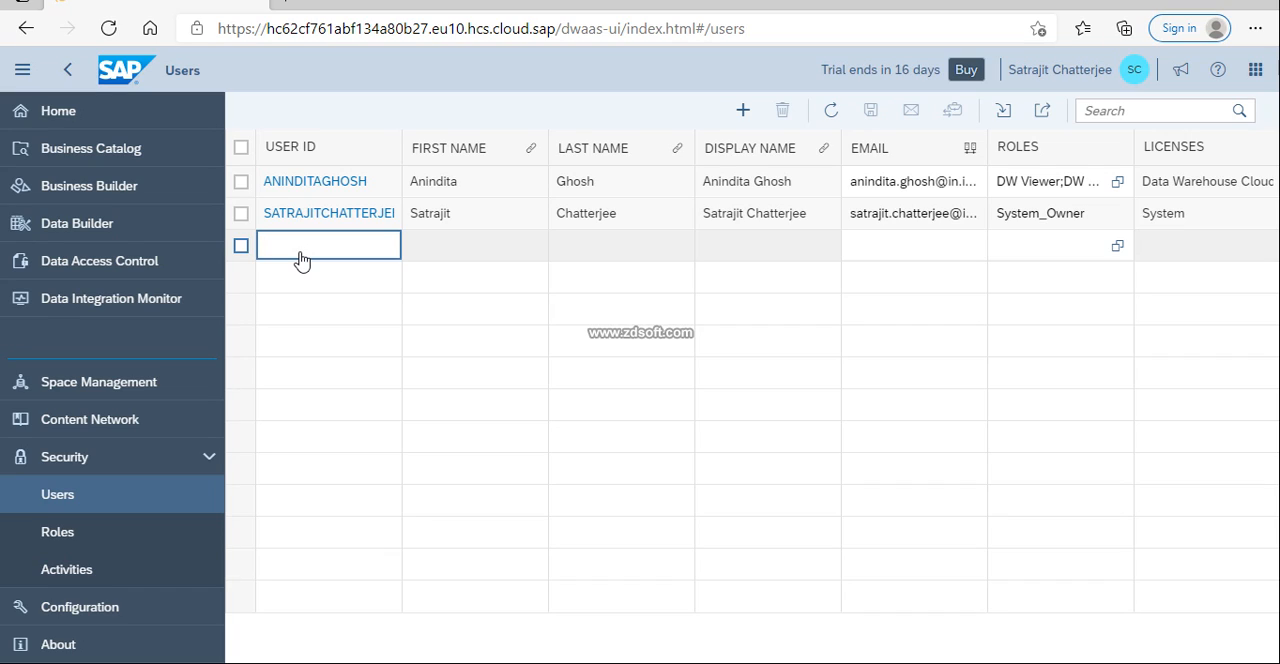
type("TestID_1")
key("Tab")
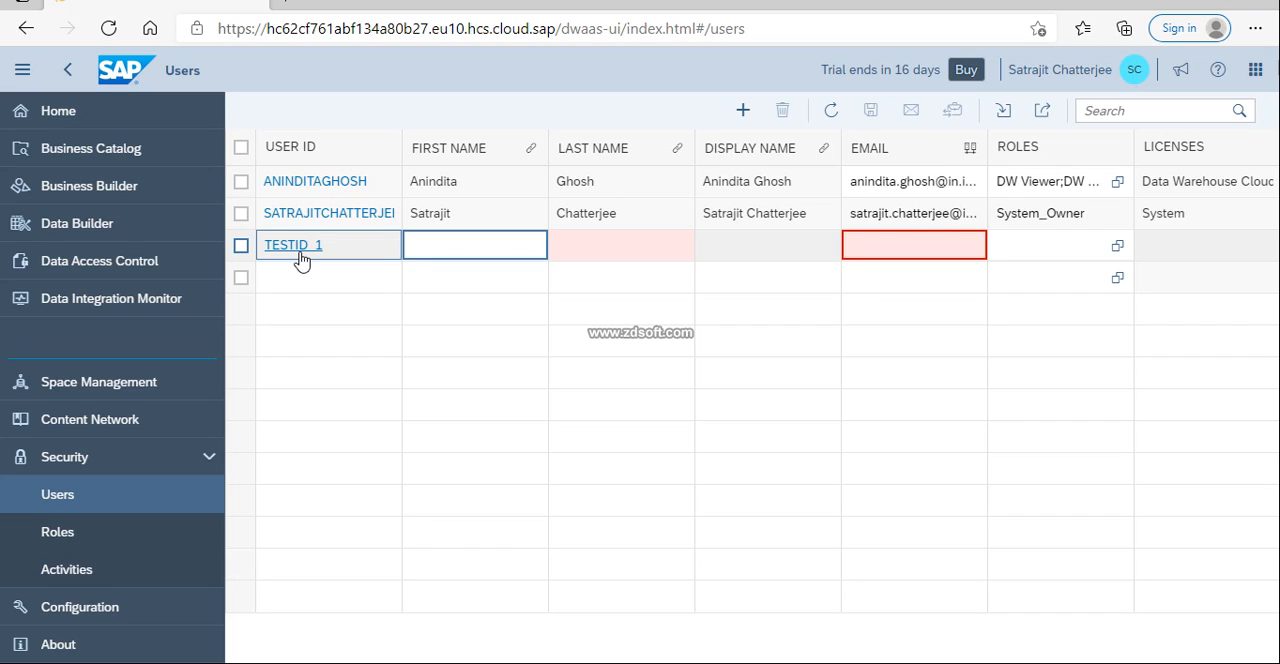
Set the new user's first name to Test
type("Test_ID")
key("Tab")
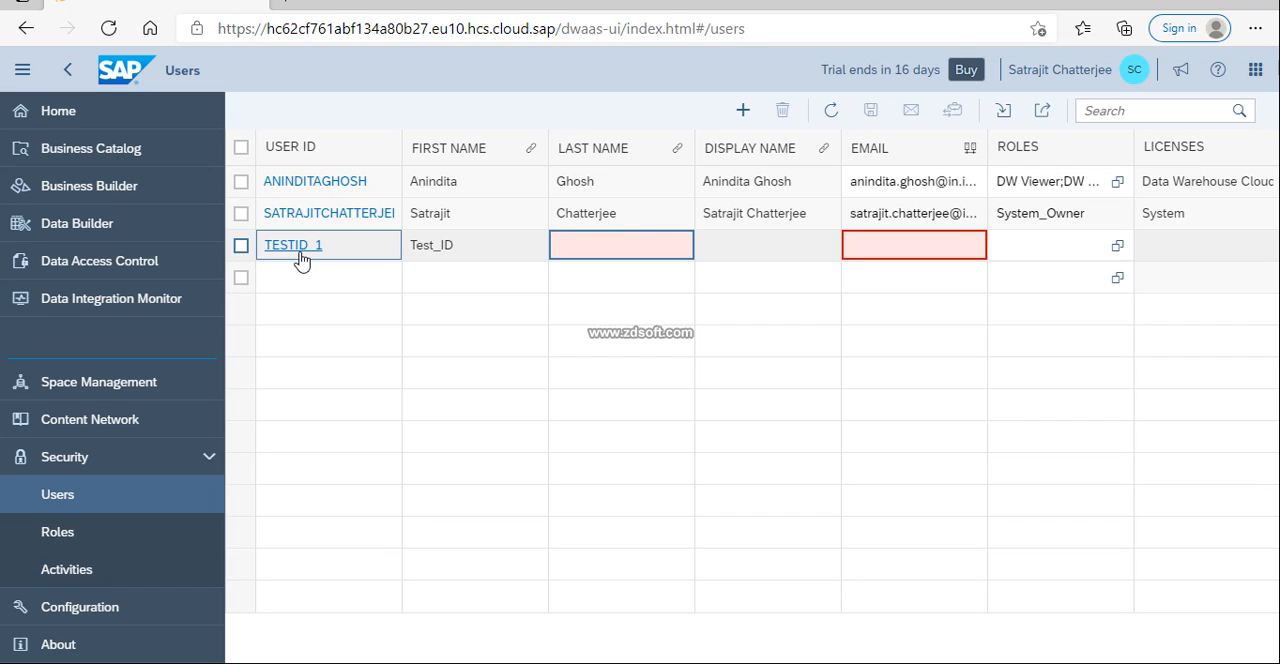
left_click(472, 246)
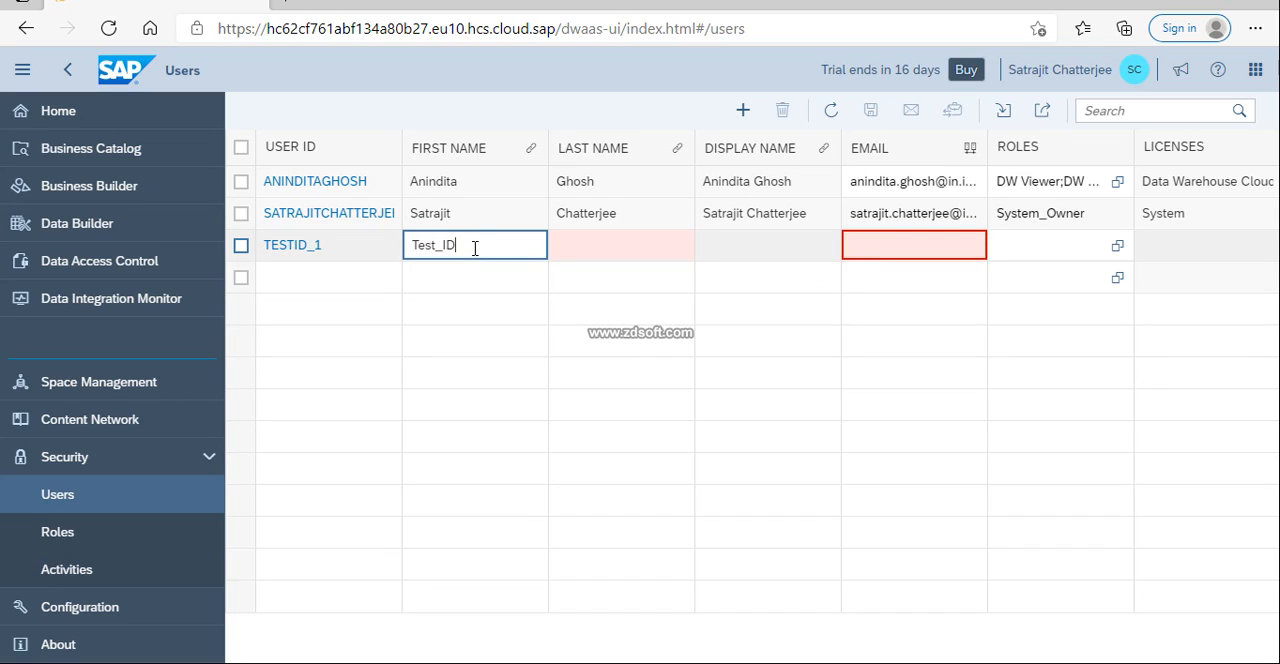
key("BackSpace")
key("BackSpace")
key("BackSpace")
Set the new user's last name to ID and the display name to Test ID
left_click(630, 254)
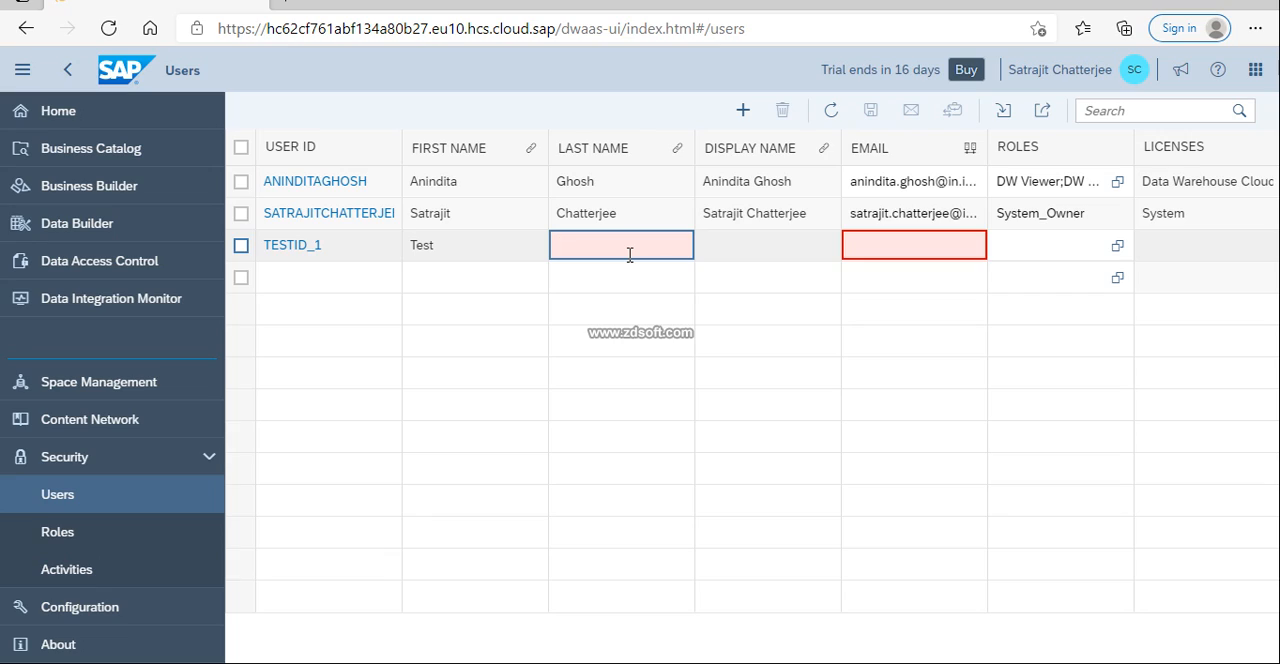
type("ID")
key("Tab")
type("Test ID")
key("Tab")
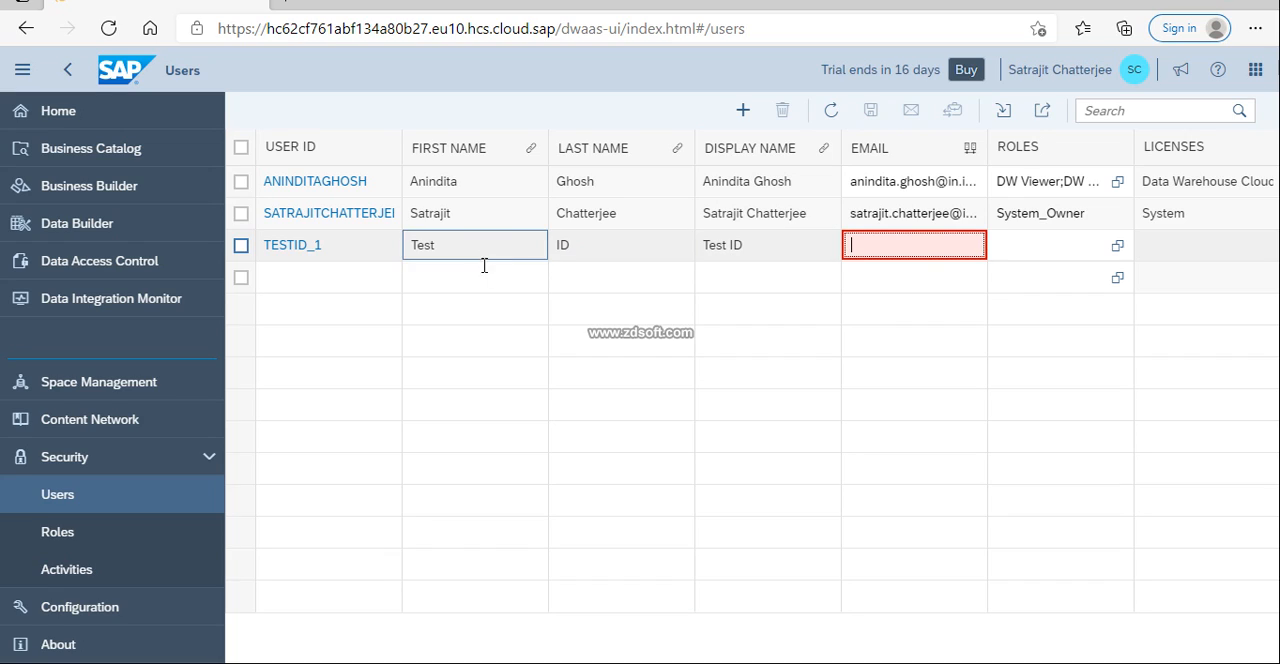
left_click(346, 255)
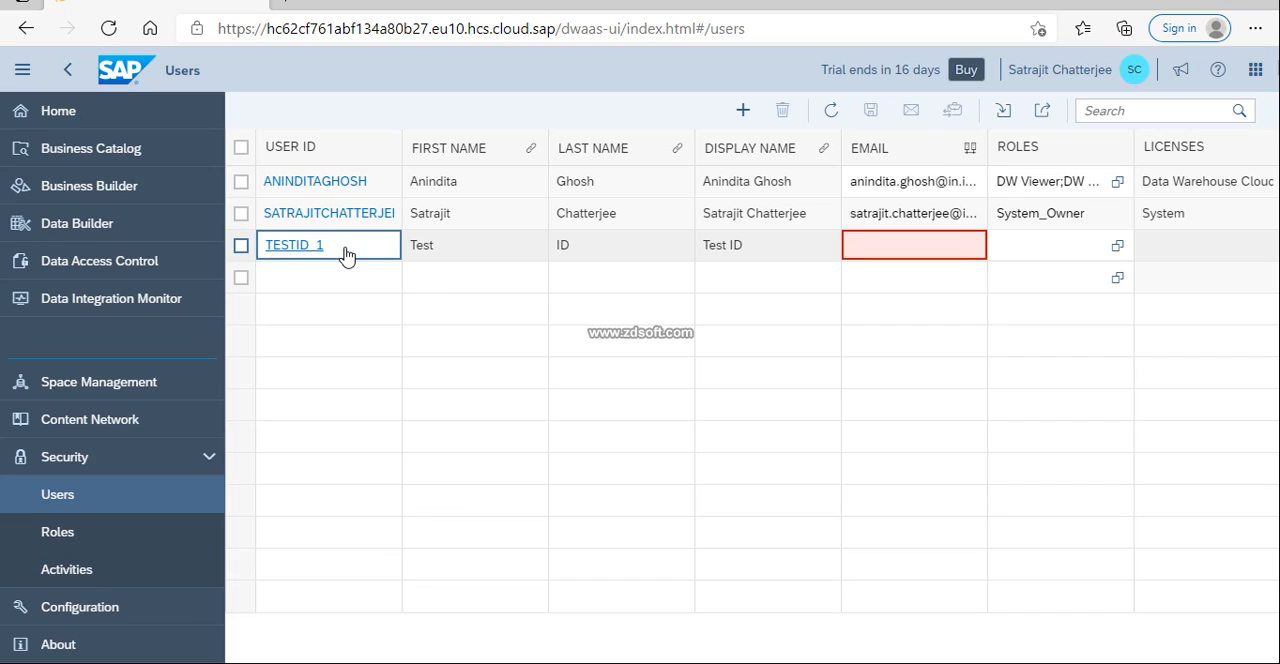
key("BackSpace")
key("BackSpace")
type("1")
Fill in the new user's email address
left_click(924, 247)
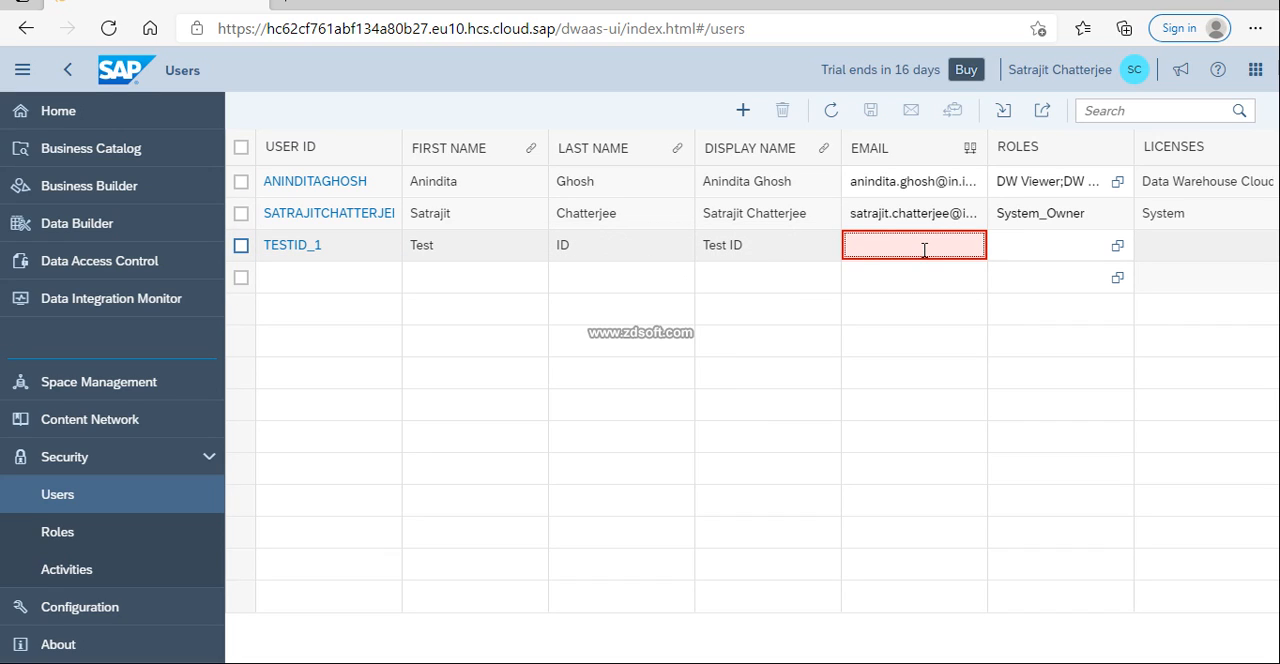
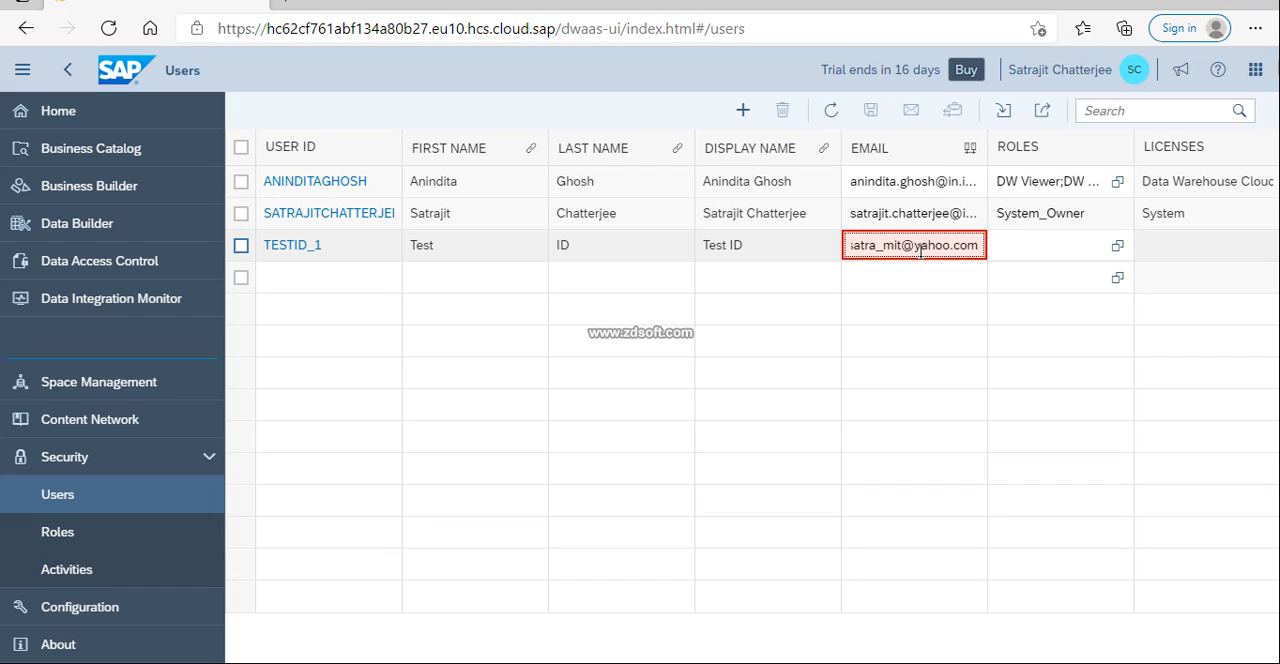
Assign the BI Content Creator and BI Content Viewer roles to the new user TESTID_1
left_click(1038, 246)
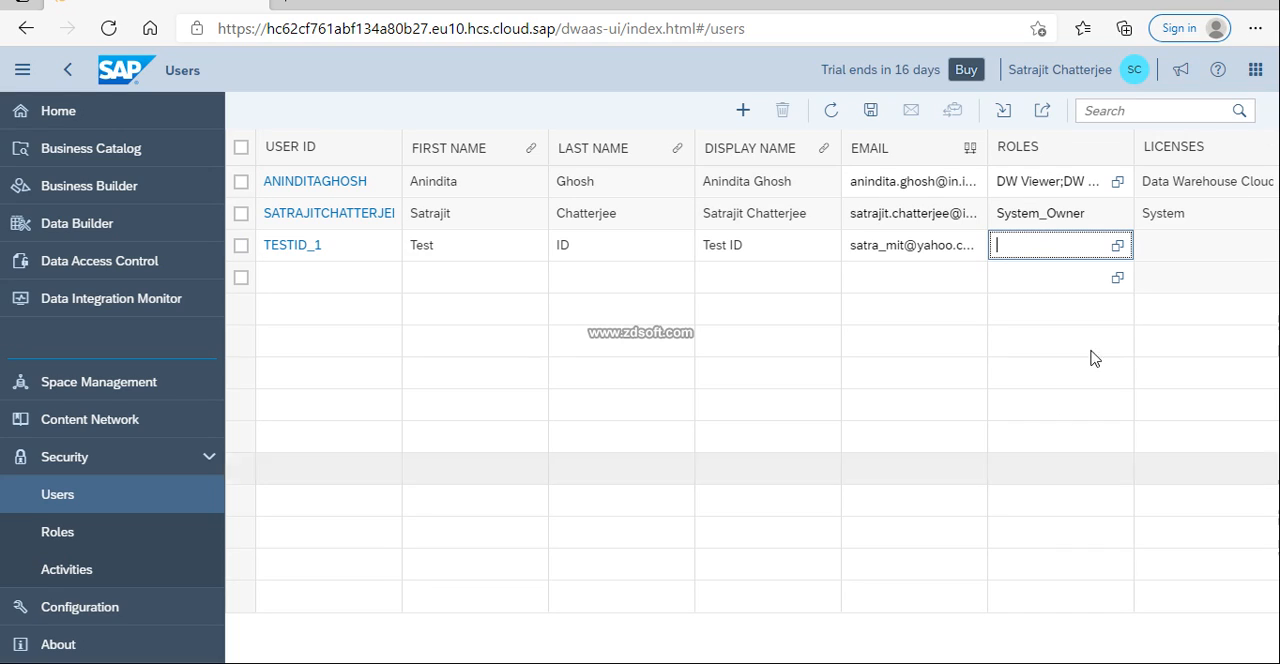
left_click(1117, 247)
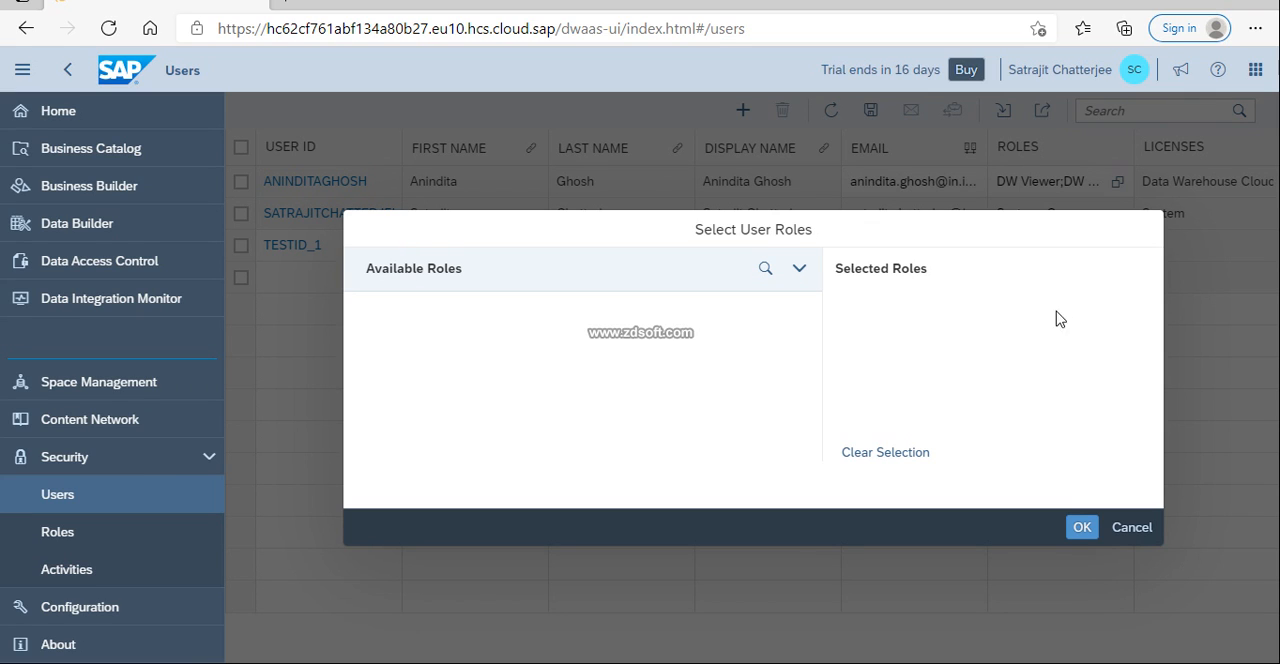
scroll(475, 355, "down", 3)
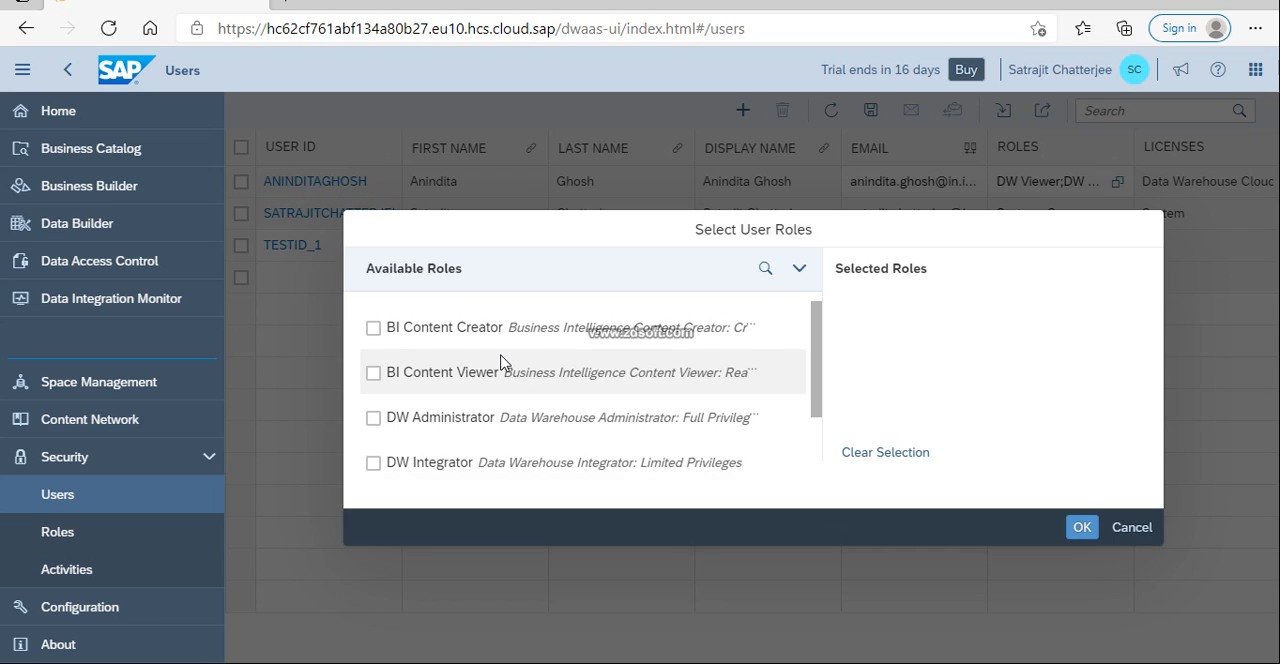
left_click(372, 332)
left_click(373, 375)
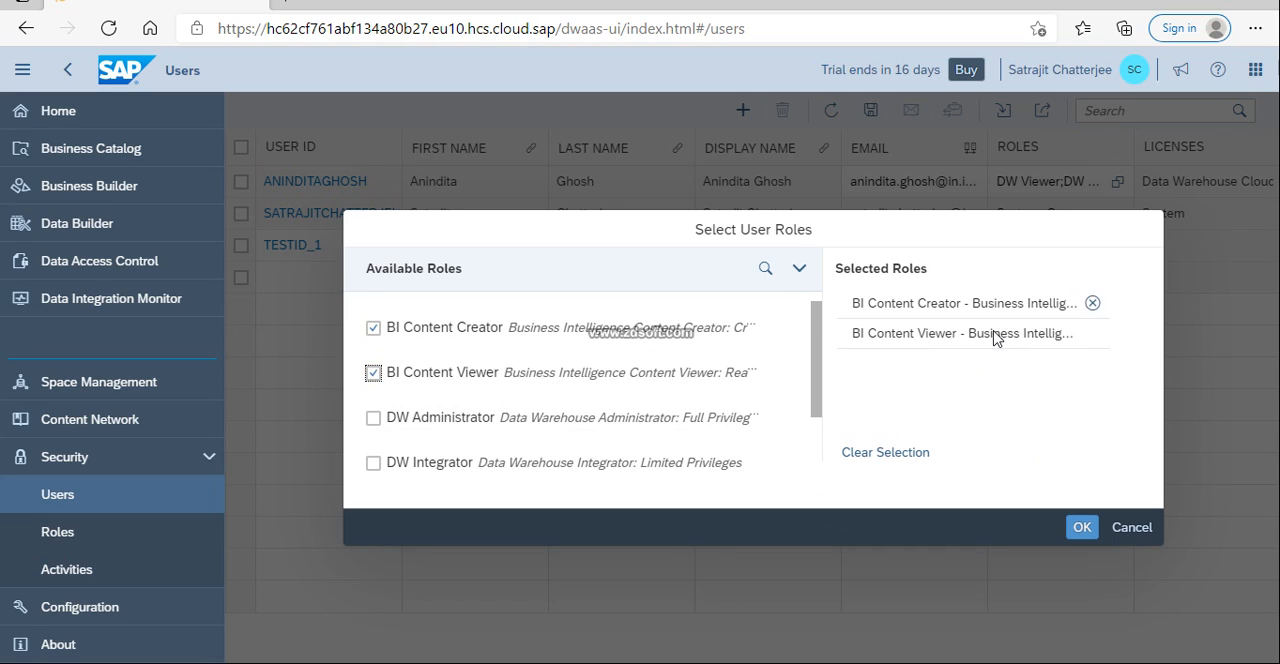
left_click(1083, 528)
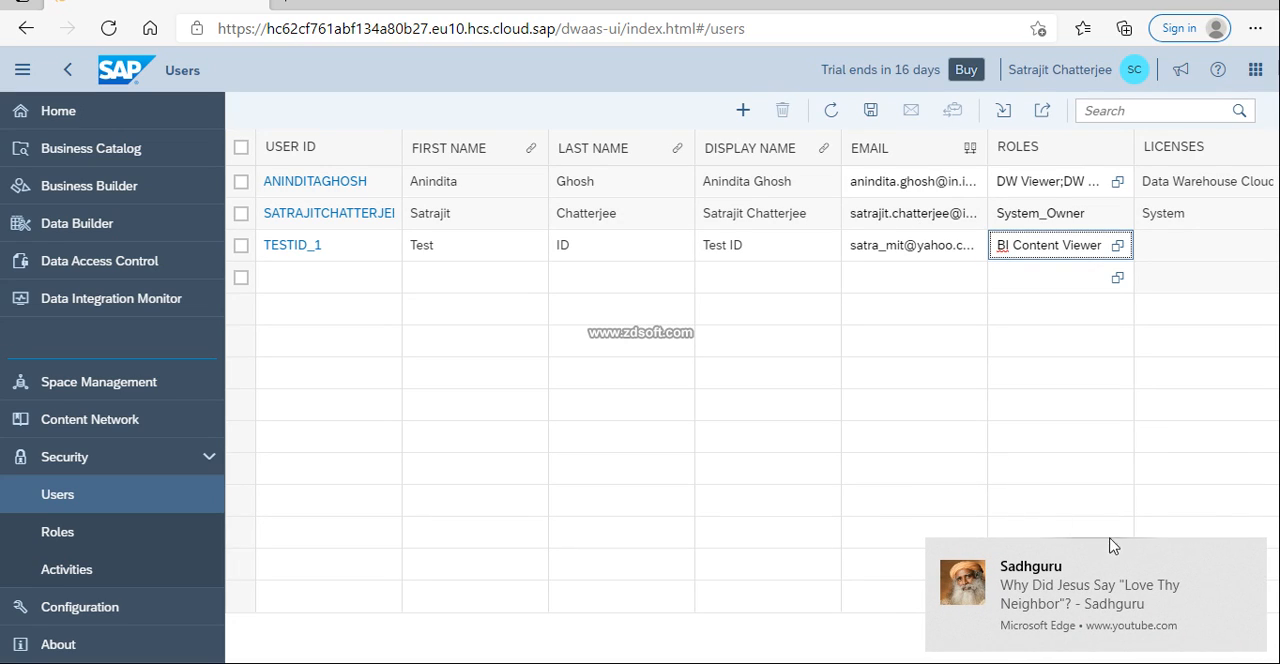
mouse_move(1165, 580)
left_click(1244, 556)
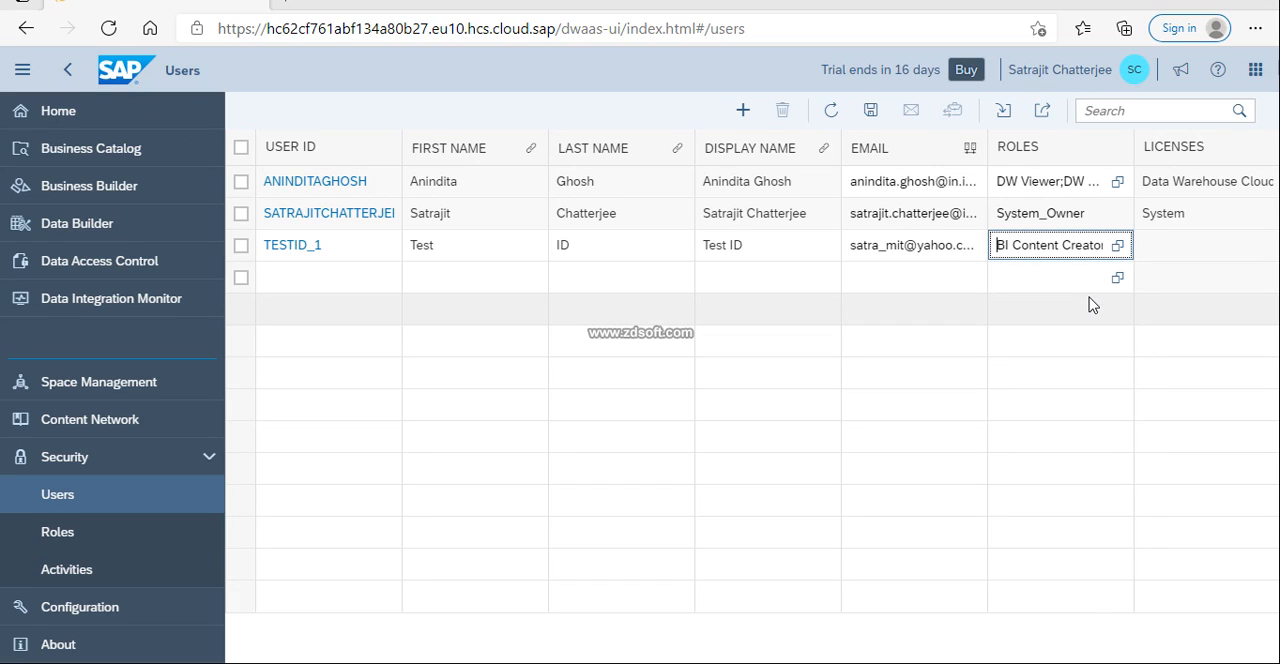
Save the new user TESTID_1 in the user list
key("ctrl+s")
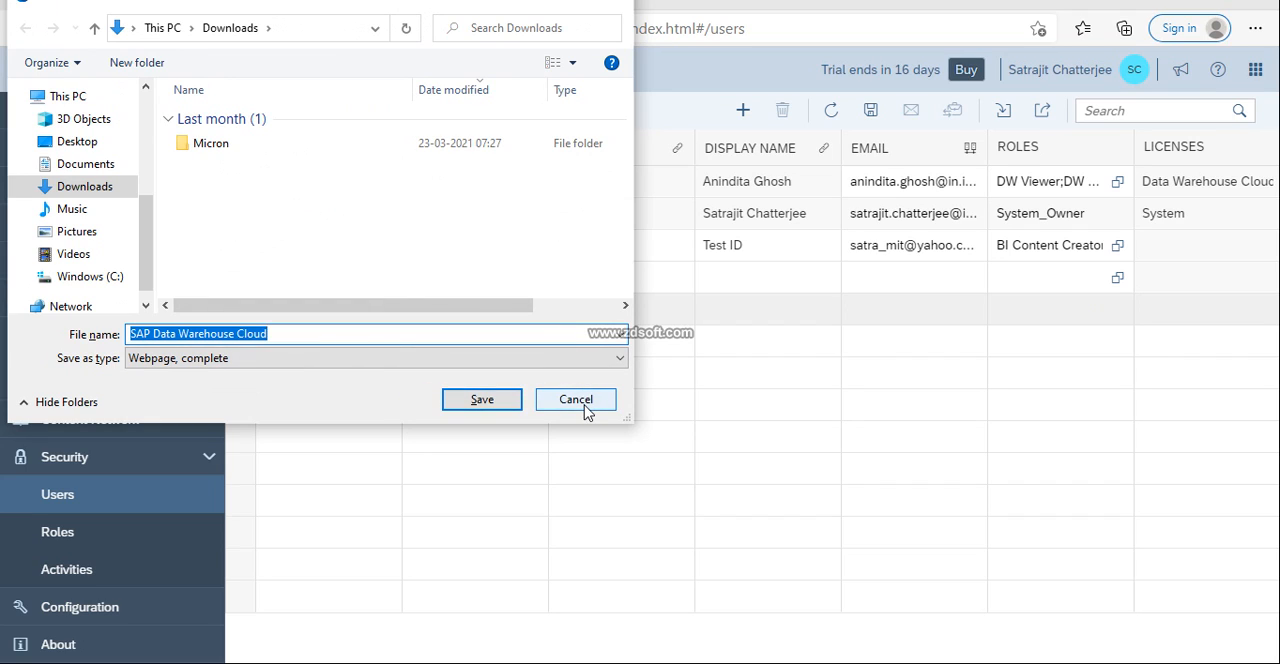
left_click(584, 404)
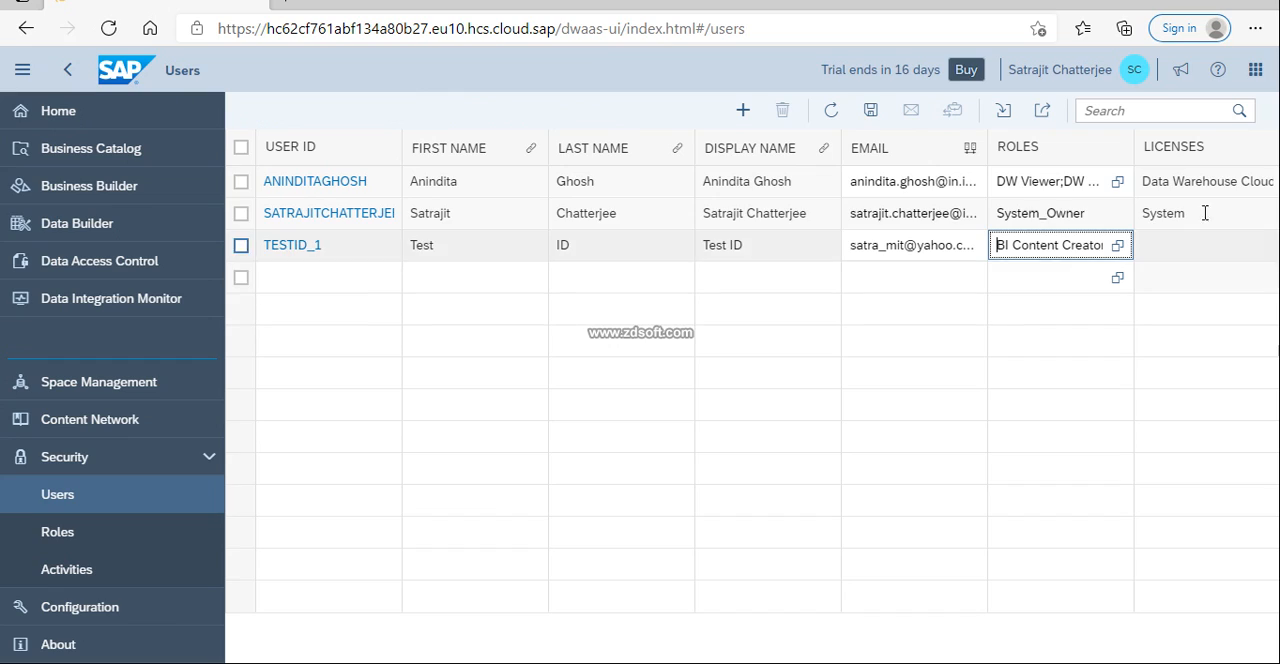
left_click(870, 120)
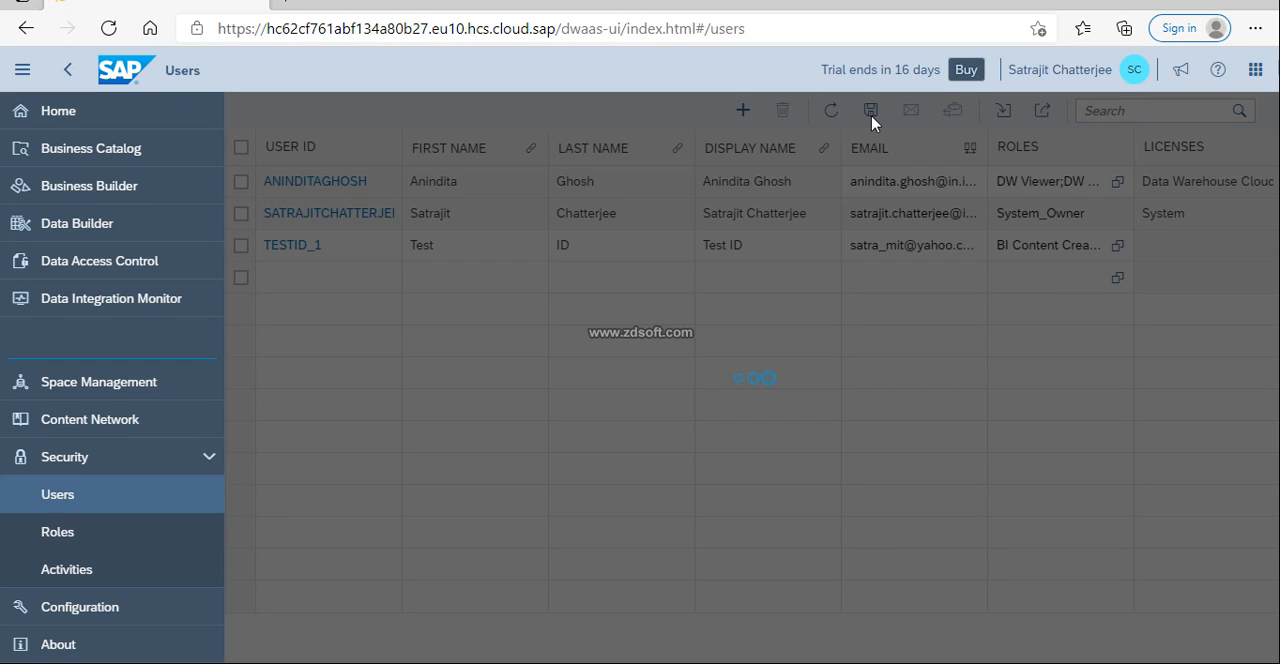